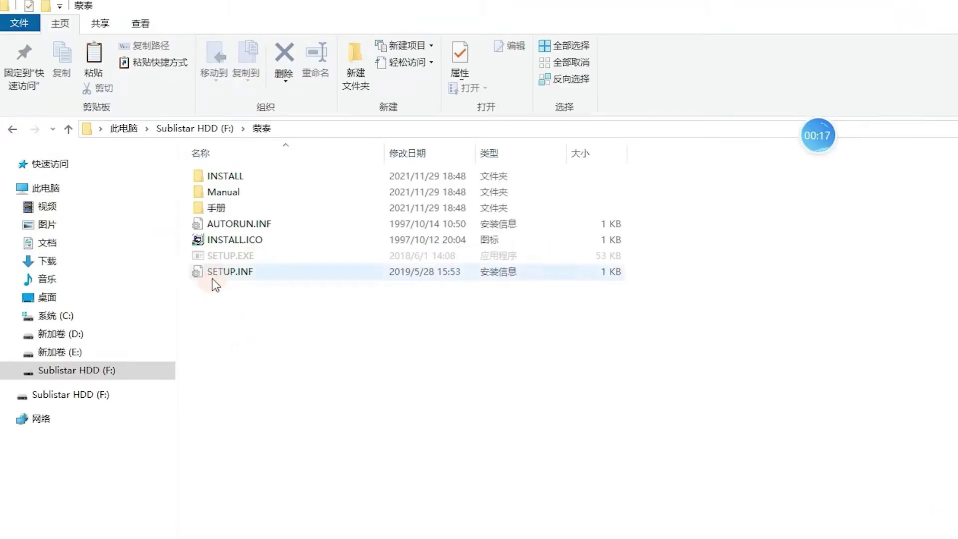
- Run SETUP.EXE, accept the default install folder, pick a restart option and finish installing 蒙泰
double_click(223, 258)
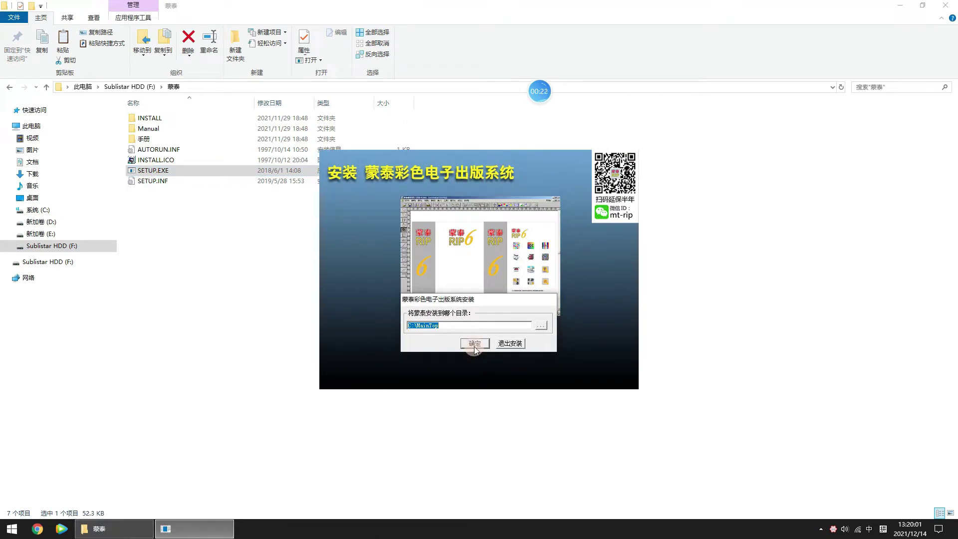
left_click(474, 347)
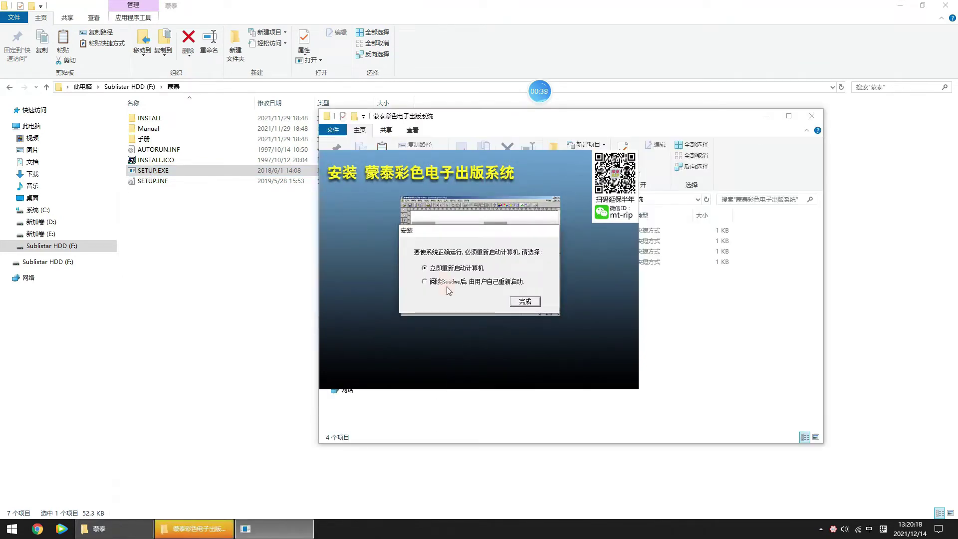
left_click(463, 274)
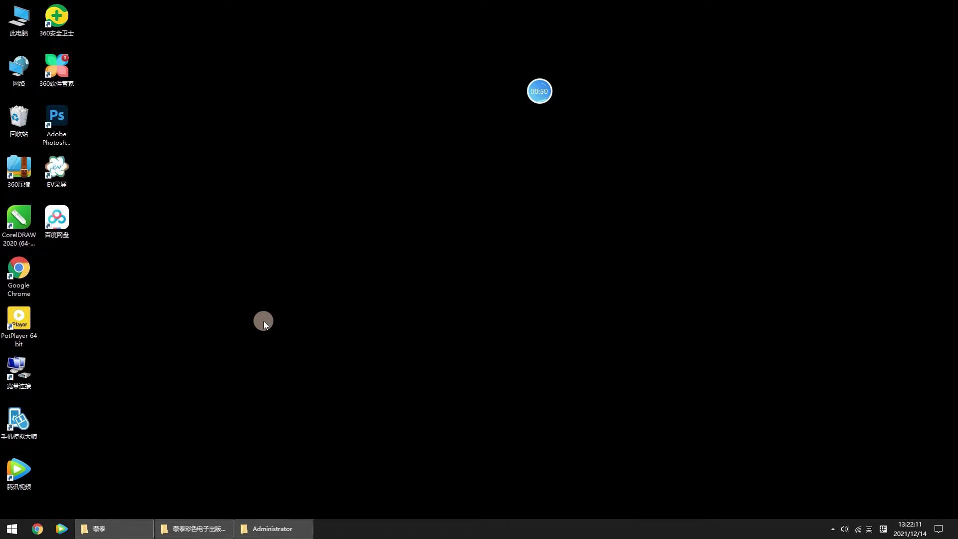
- Send the 蒙泰 entry under 所有程序 > 蒙泰彩色电子出版系统 to the desktop as a shortcut
left_click(10, 528)
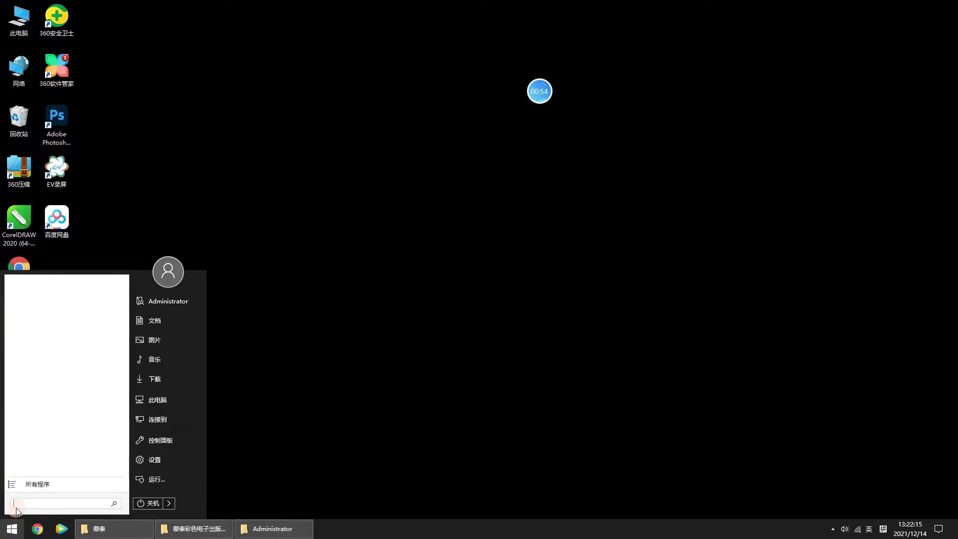
left_click(10, 484)
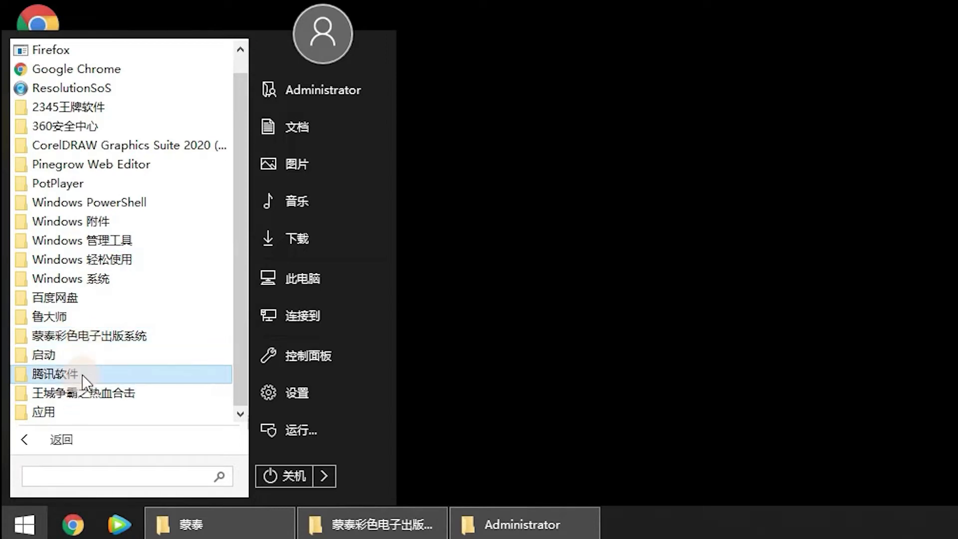
left_click(87, 336)
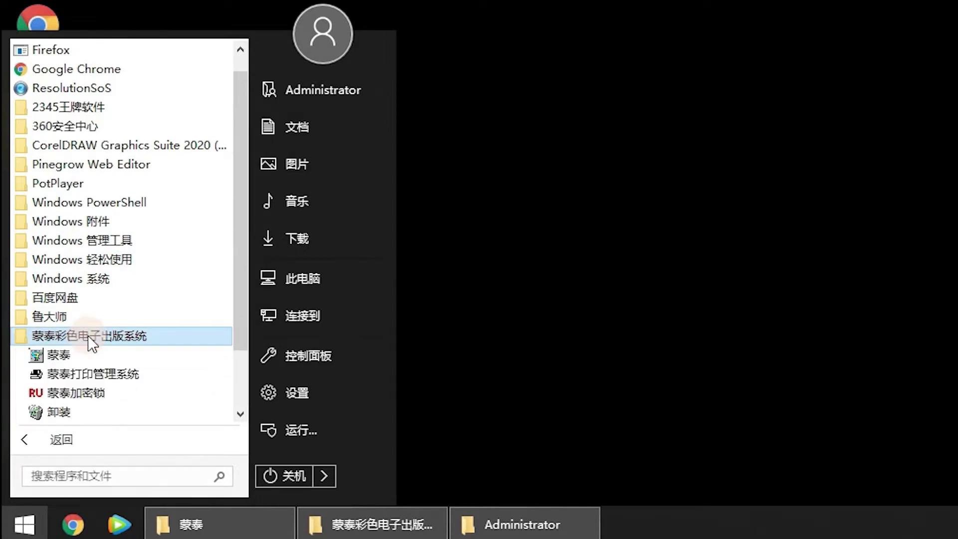
right_click(92, 319)
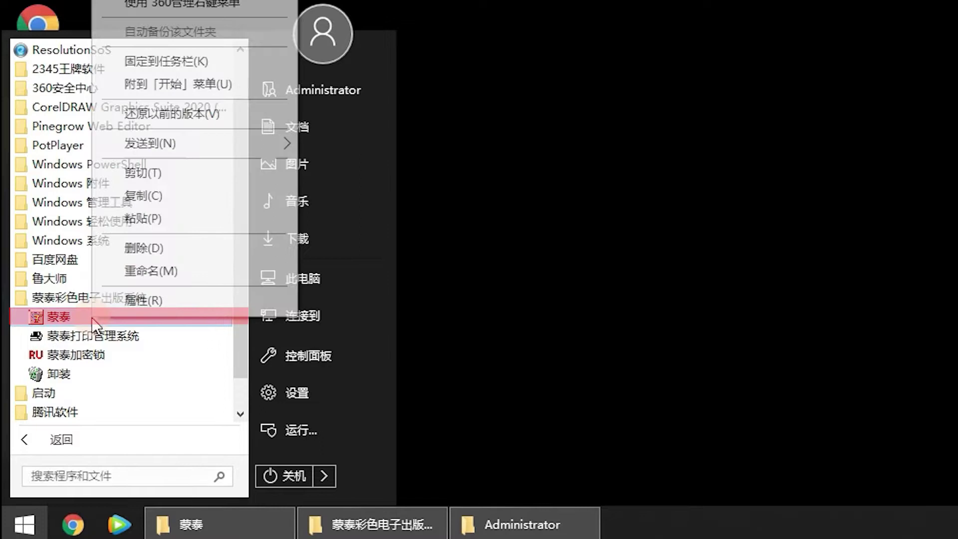
mouse_move(195, 154)
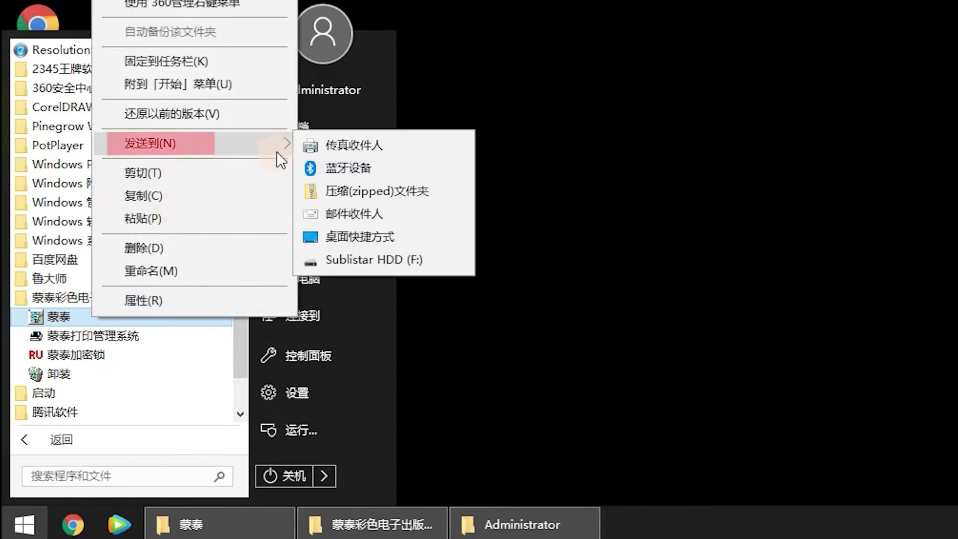
left_click(352, 239)
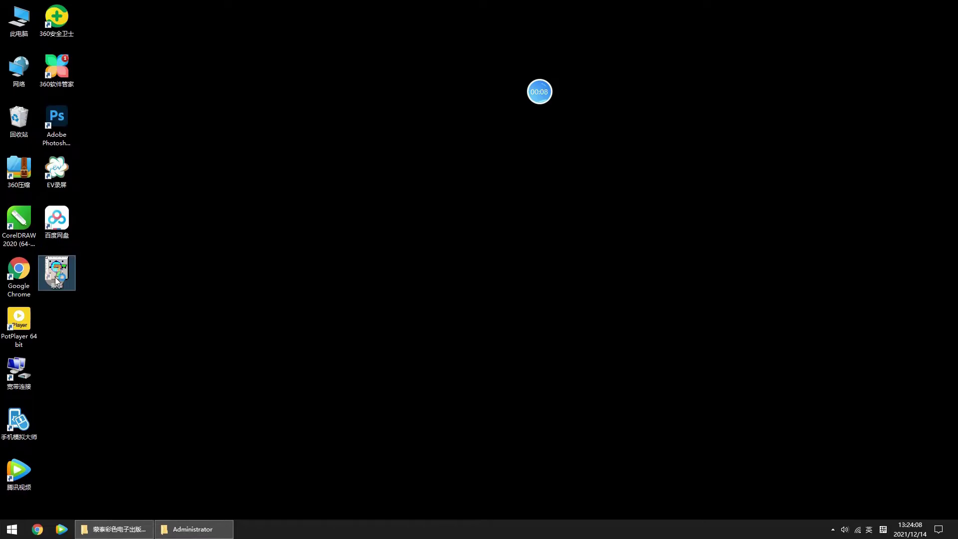
- Launch Maintop from the shortcut and start a custom printer install from 文件 > 打印机设定
double_click(57, 272)
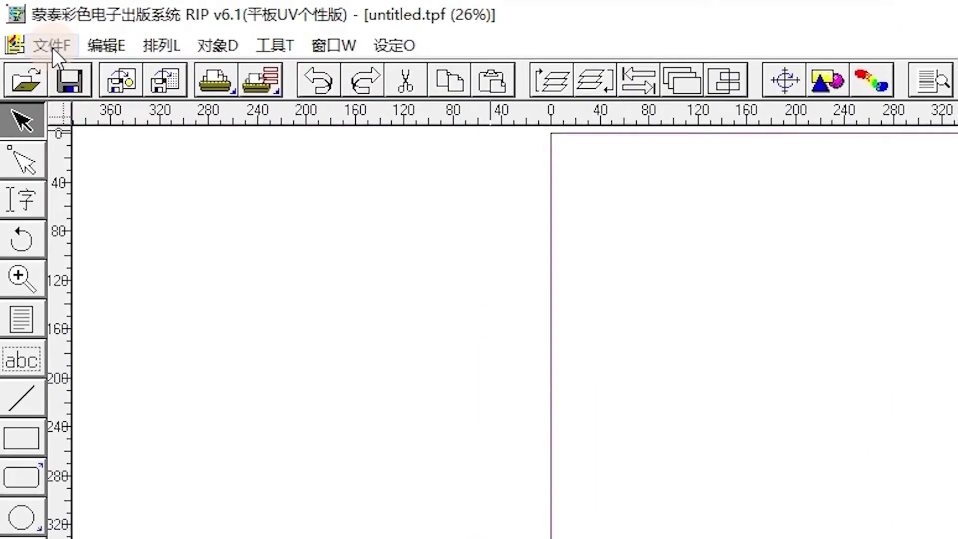
left_click(27, 21)
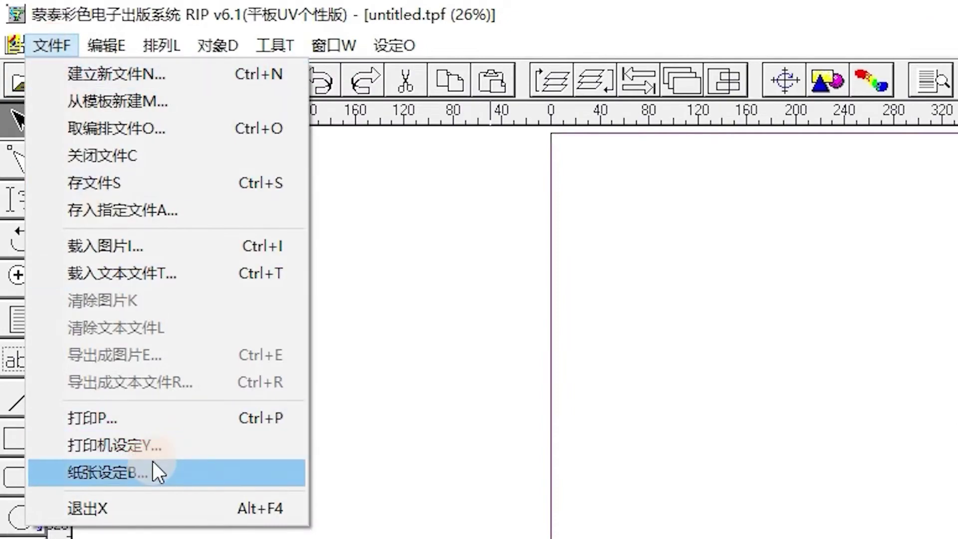
left_click(127, 447)
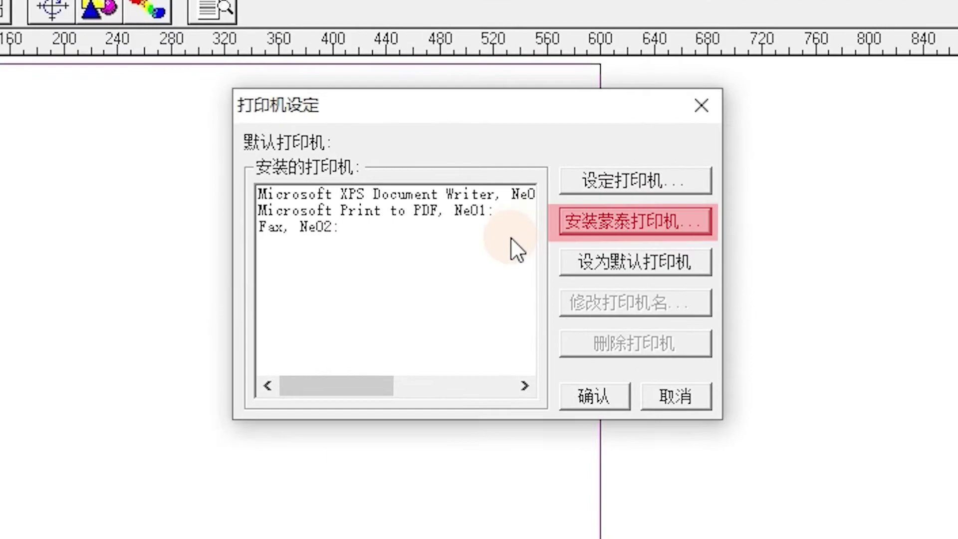
left_click(619, 229)
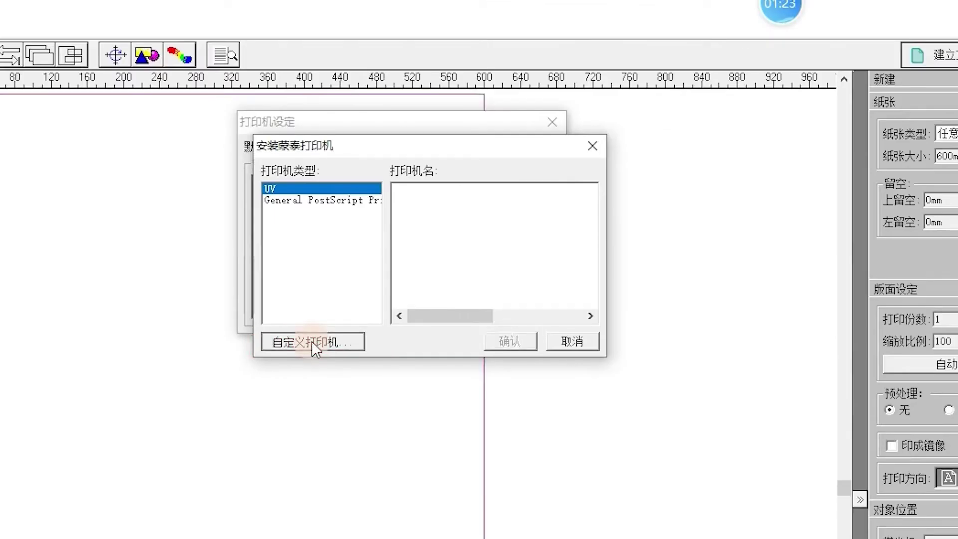
left_click(311, 342)
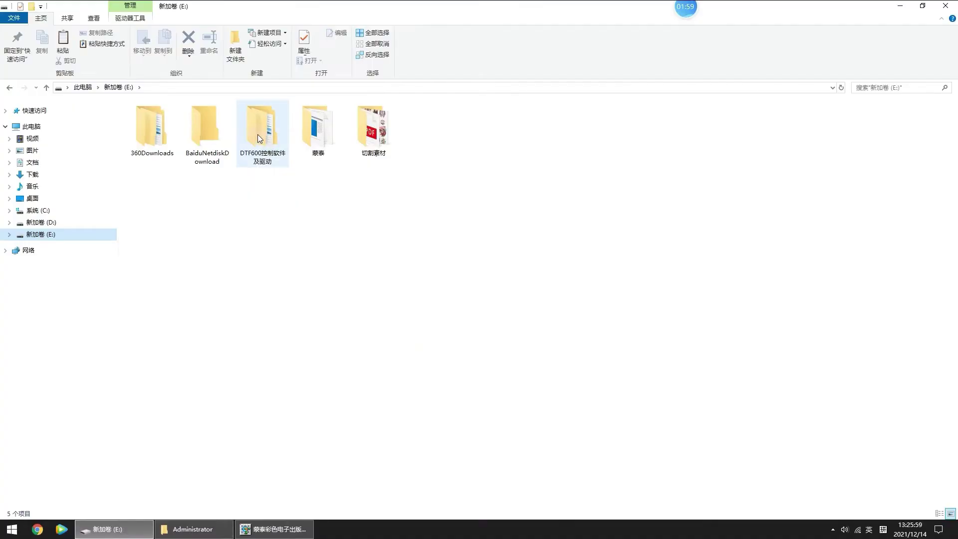
- Open the DTF600控制软件及驱动 folder on drive E:
left_click(258, 135)
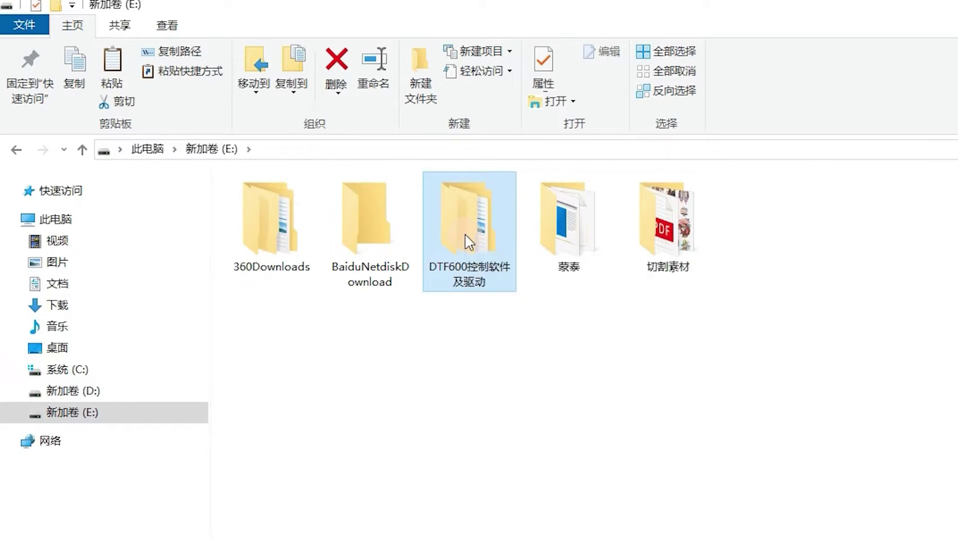
double_click(467, 235)
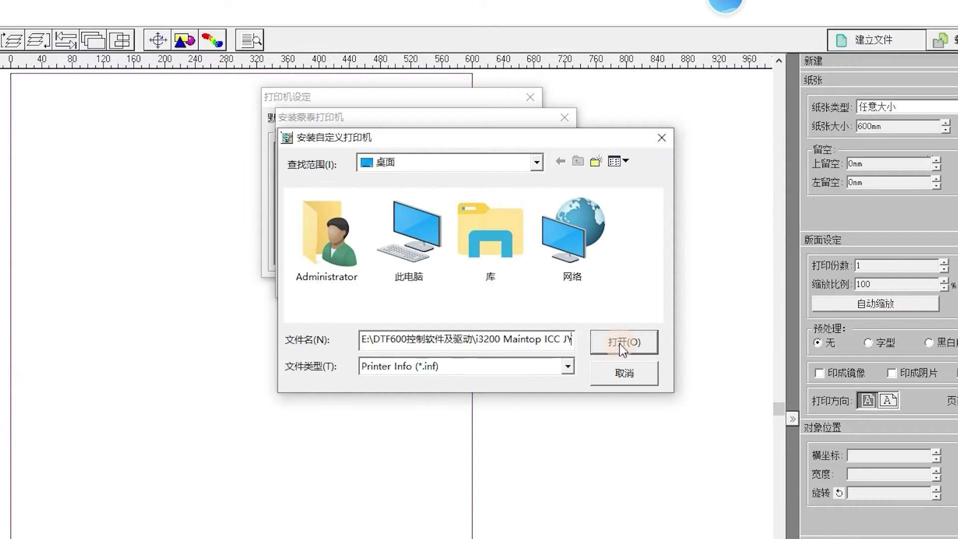
- Install YongLi 4c32 from i3200 Maintop ICC JY\yl4c.inf and set it as the default printer
left_click(619, 343)
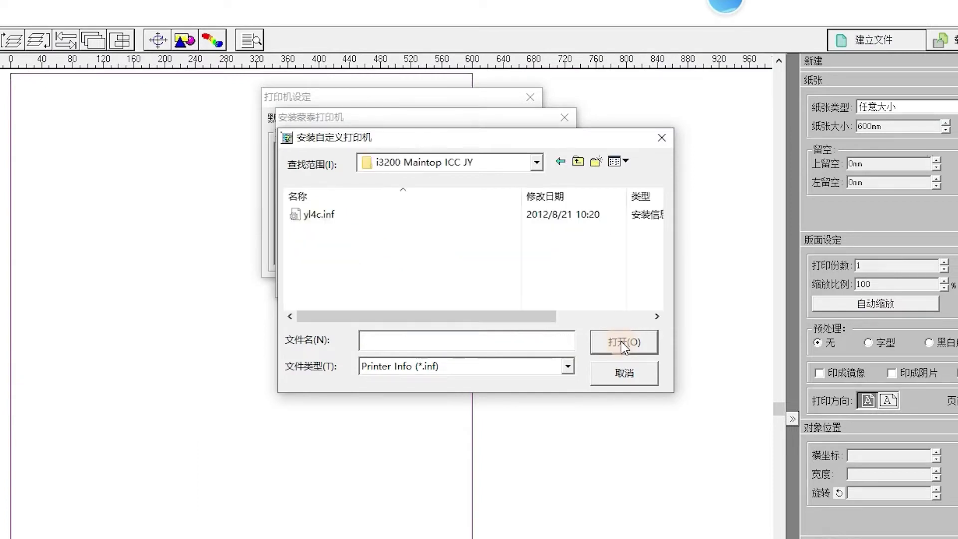
left_click(310, 220)
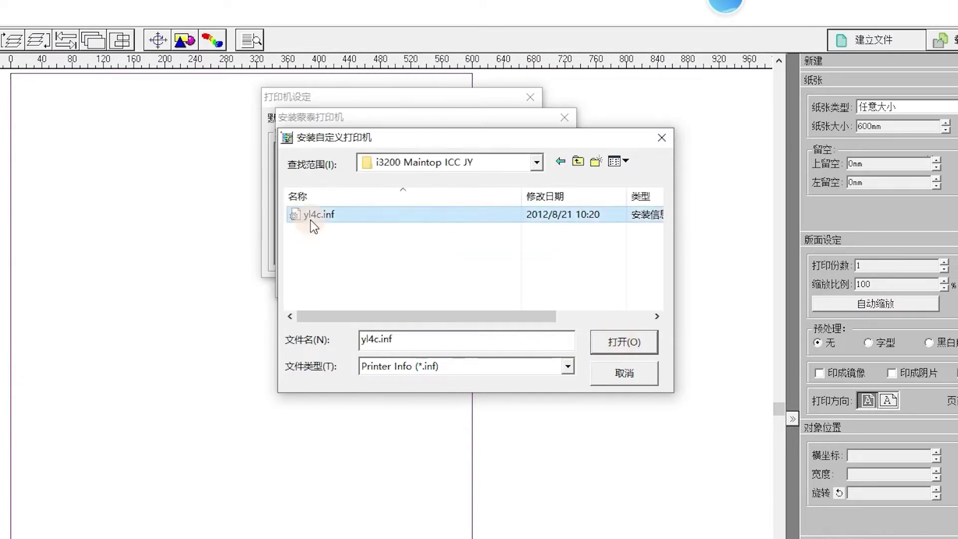
left_click(619, 346)
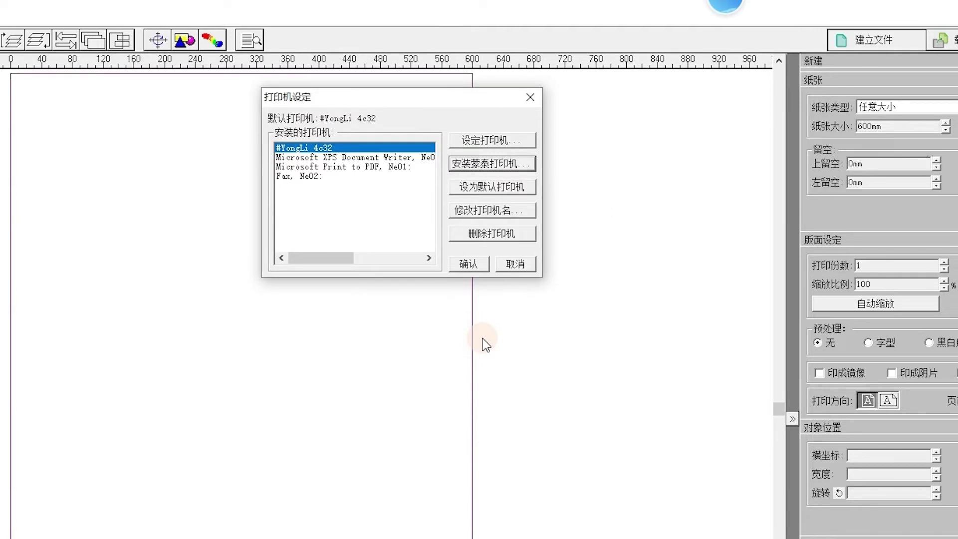
left_click(493, 192)
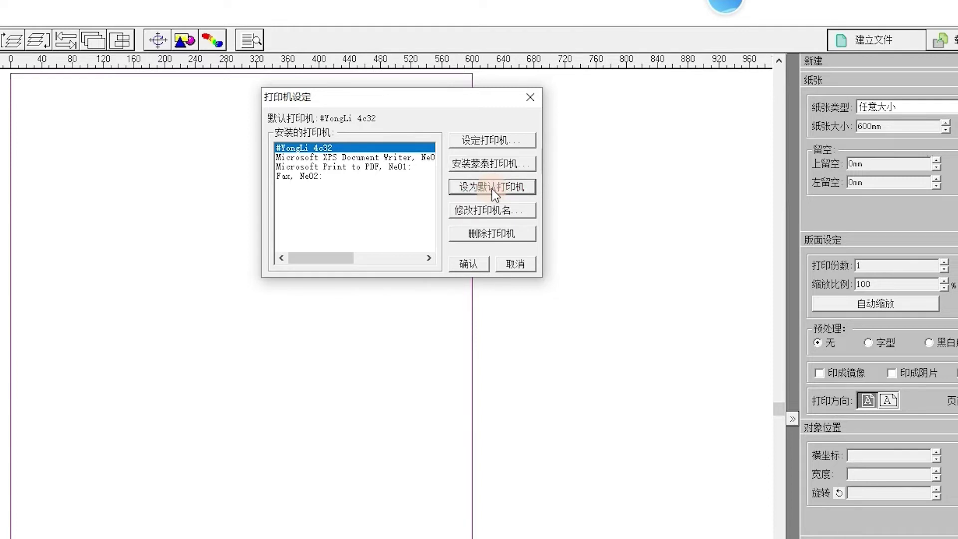
left_click(468, 266)
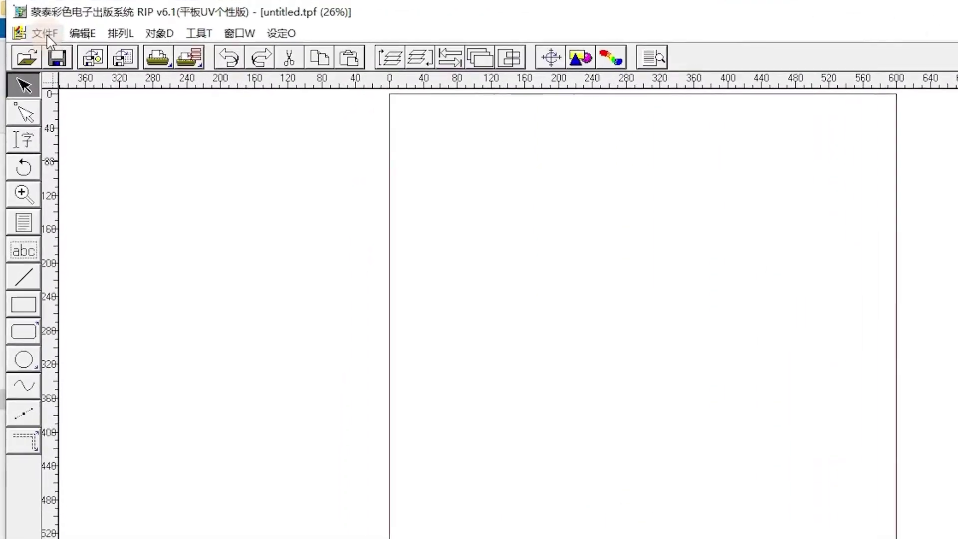
- Start a new document and choose a custom paper type
left_click(55, 41)
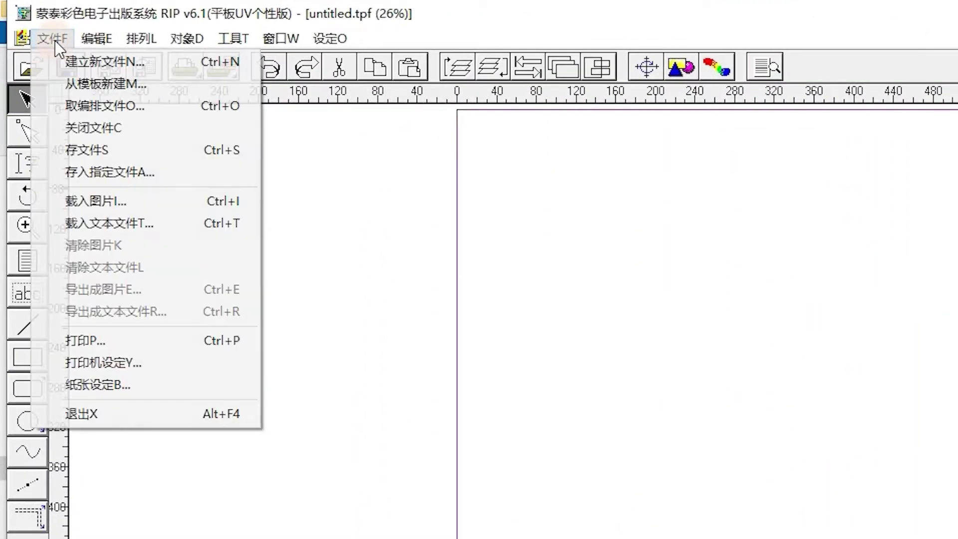
left_click(80, 61)
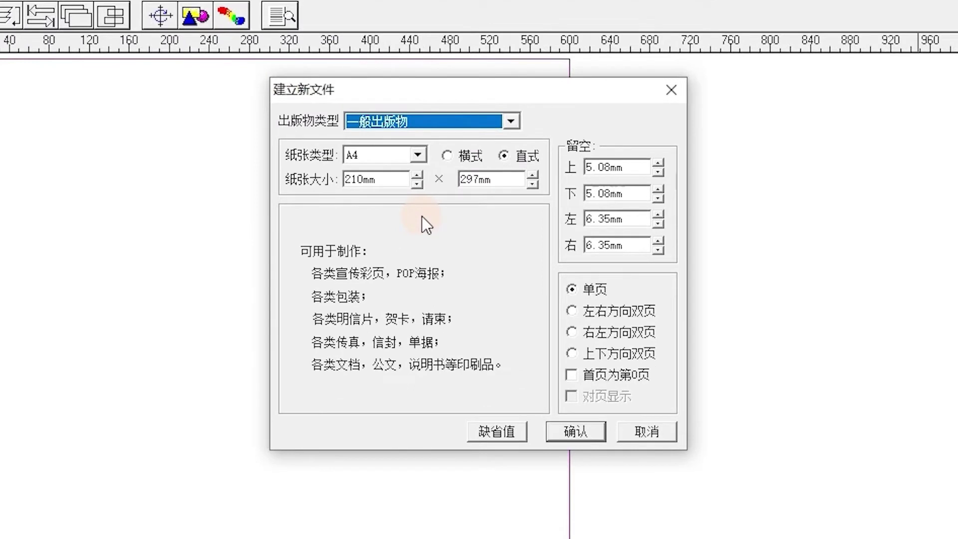
left_click(418, 155)
left_click_drag(419, 177, 418, 211)
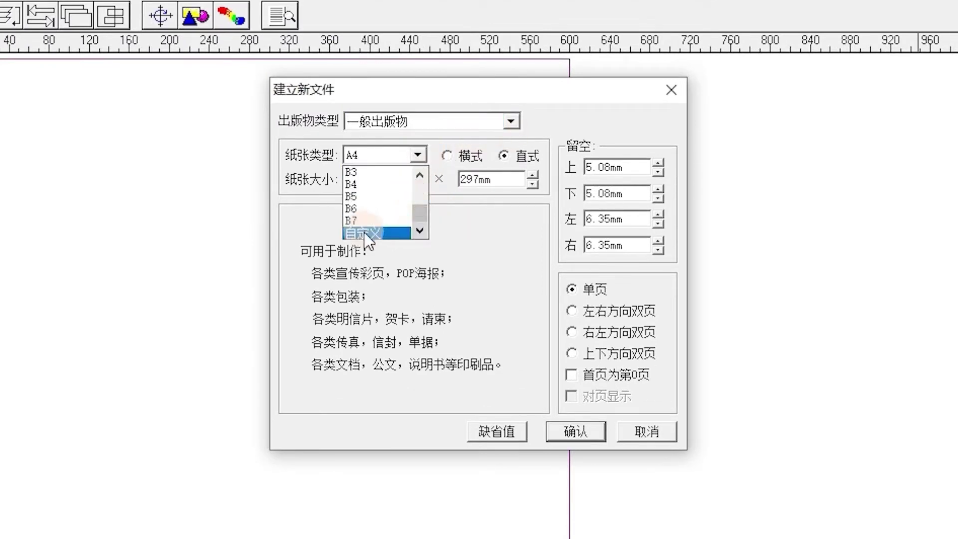
left_click(366, 233)
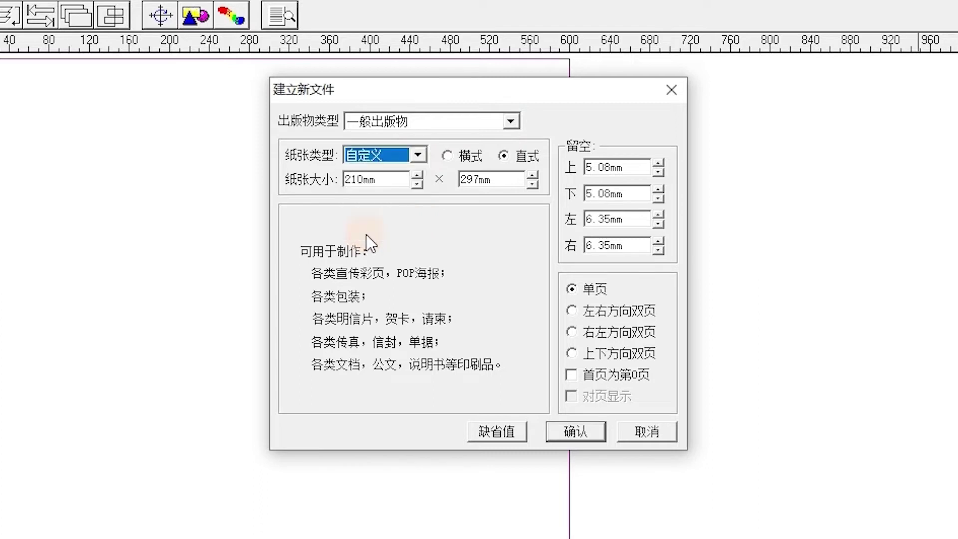
- Set the custom page size to 580 mm wide by 1000 mm high
left_click(362, 179)
left_click_drag(363, 179, 330, 185)
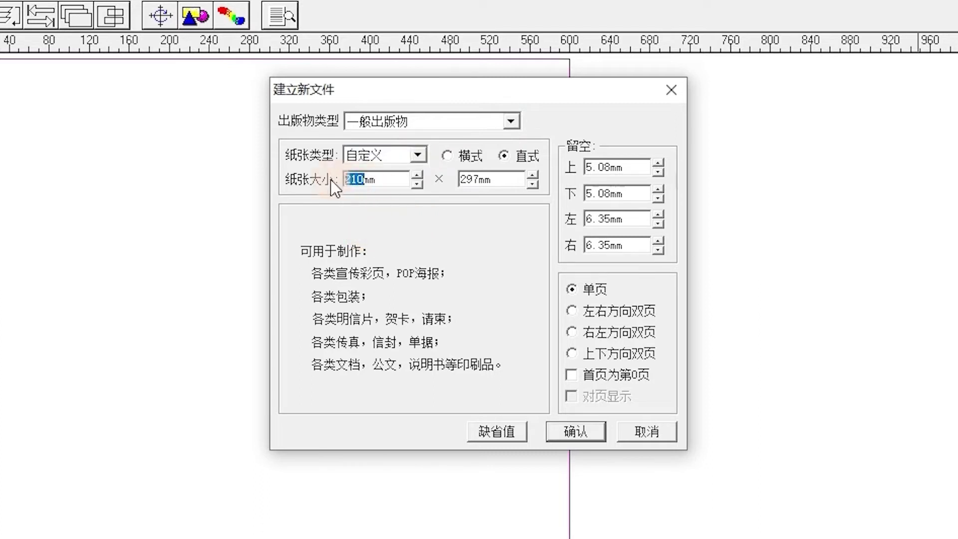
type("58")
left_click_drag(480, 178, 422, 183)
type("1")
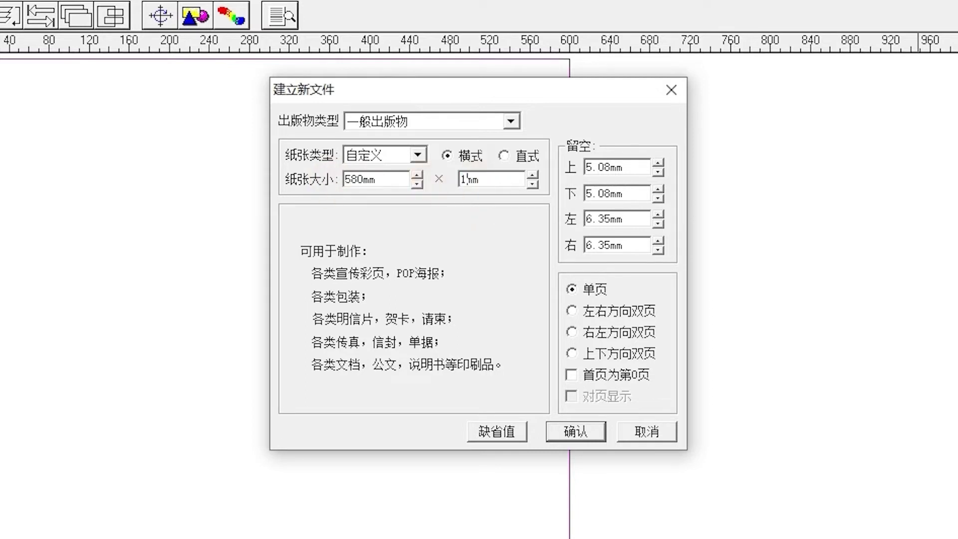
type("000")
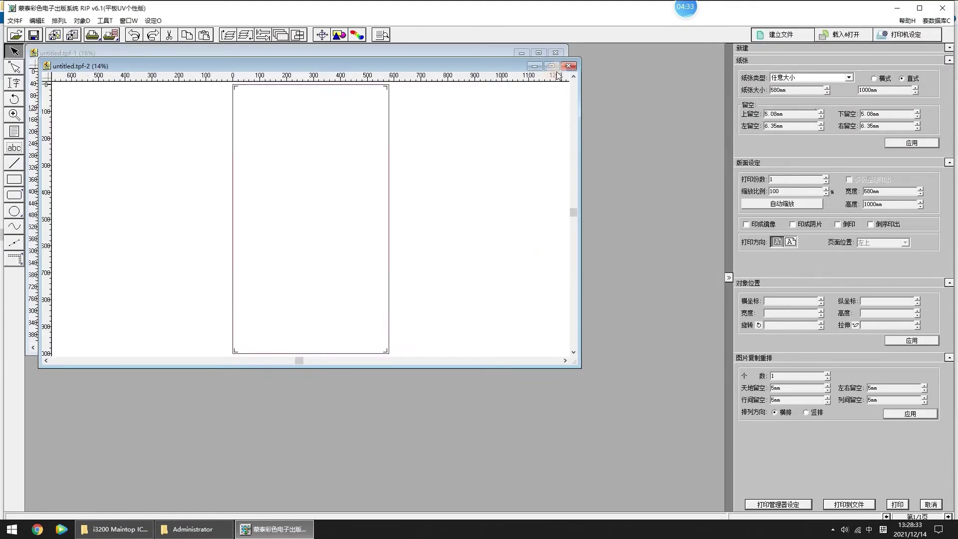
- Maximize the document and import 12.14-1.tif with default loading settings
left_click(551, 67)
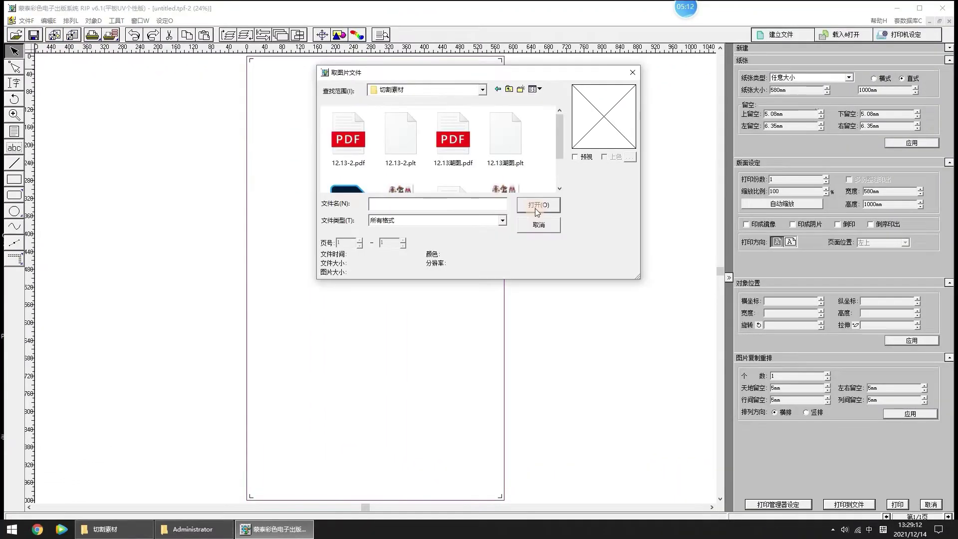
scroll(549, 175, "down", 1)
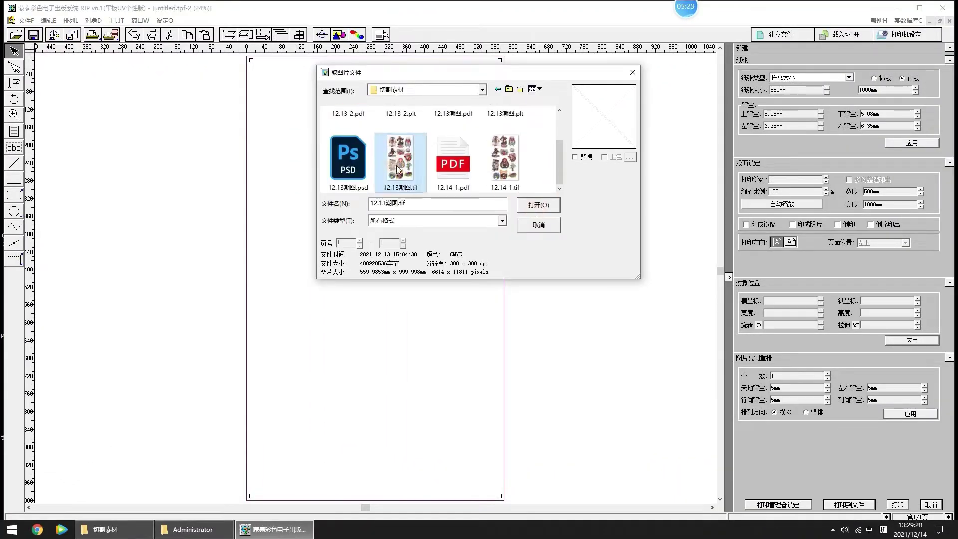
left_click(519, 172)
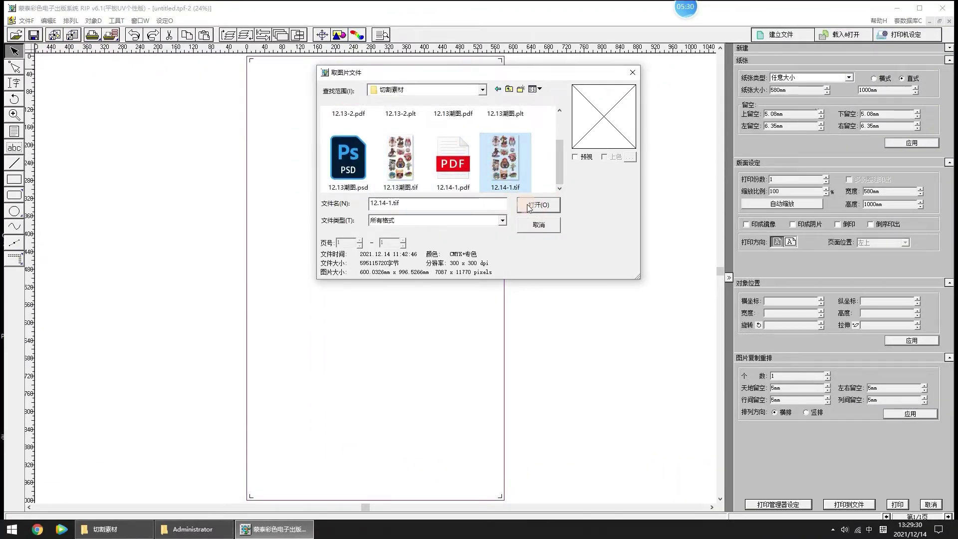
left_click(529, 205)
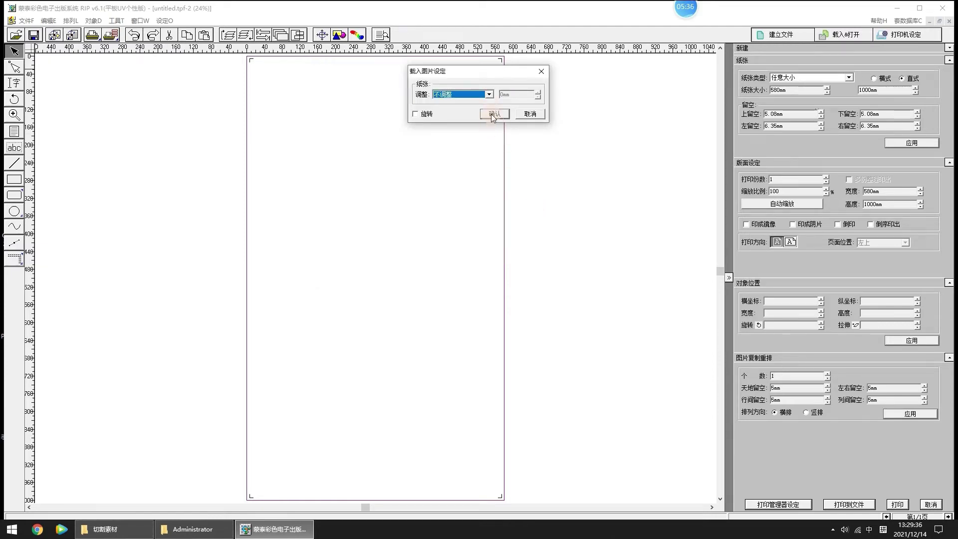
left_click(494, 115)
- Resize the image frame in 栏框属性 to 580 × 963.2567 mm, keeping its aspect ratio
right_click(374, 136)
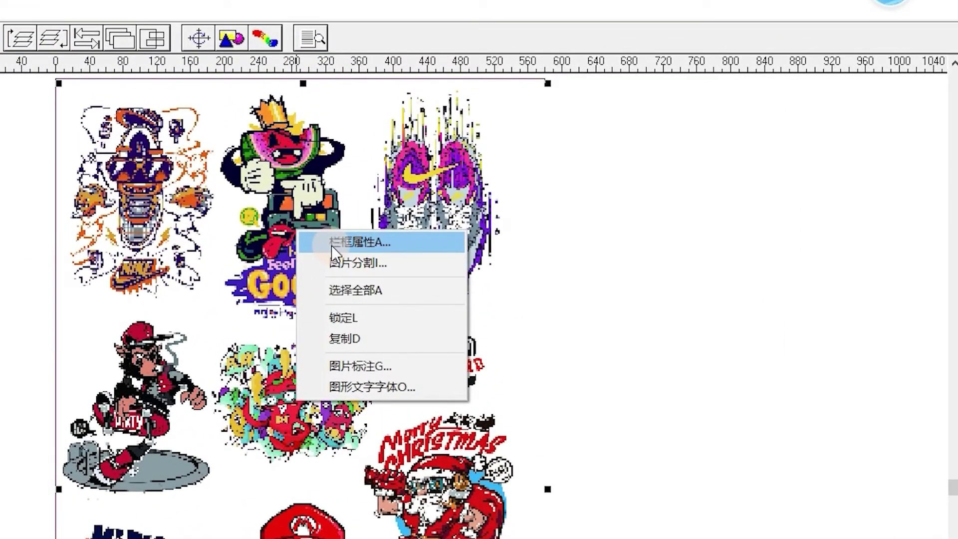
left_click(331, 245)
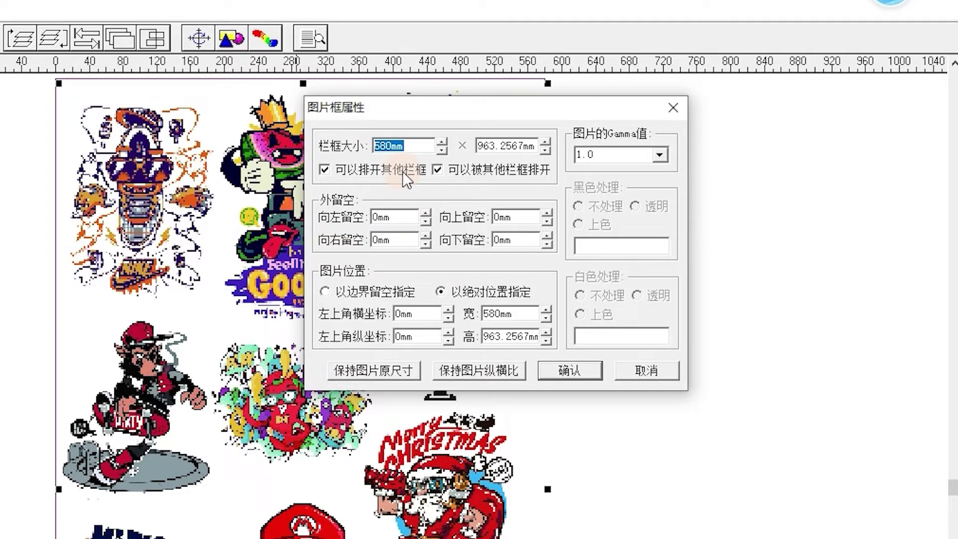
left_click(413, 151)
left_click(475, 370)
left_click(565, 376)
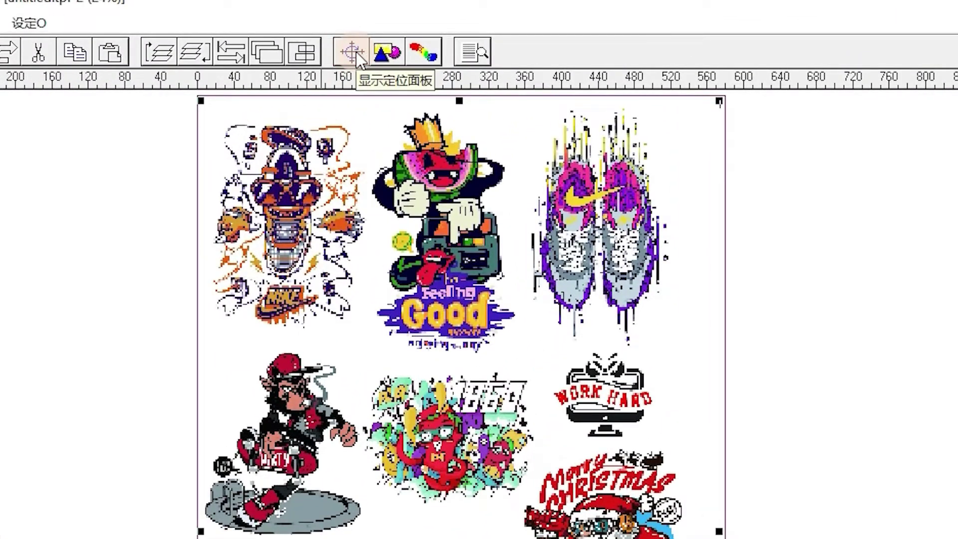
- Set the image position to x 2 mm and y 3 mm in the positioning panel
left_click(355, 53)
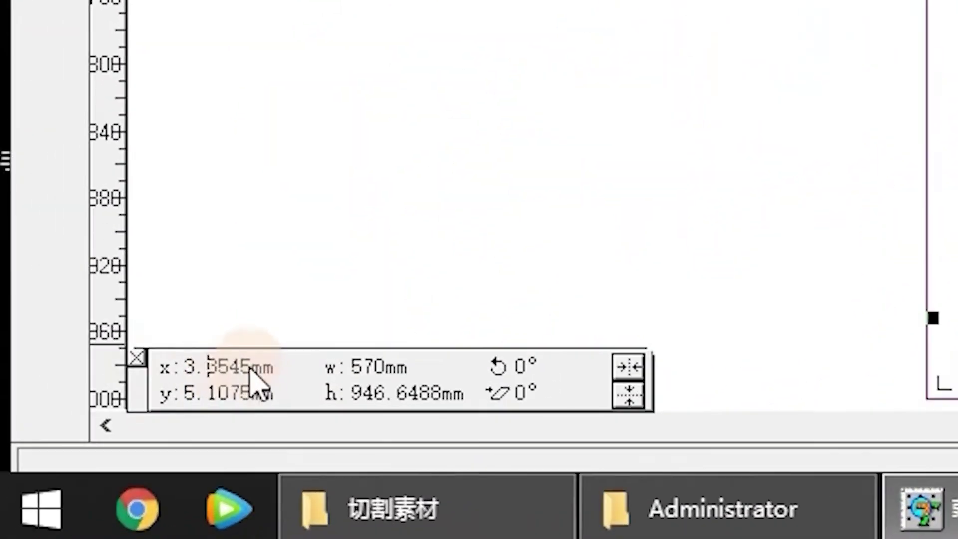
left_click_drag(77, 484, 60, 486)
type("2")
left_click_drag(260, 404, 181, 402)
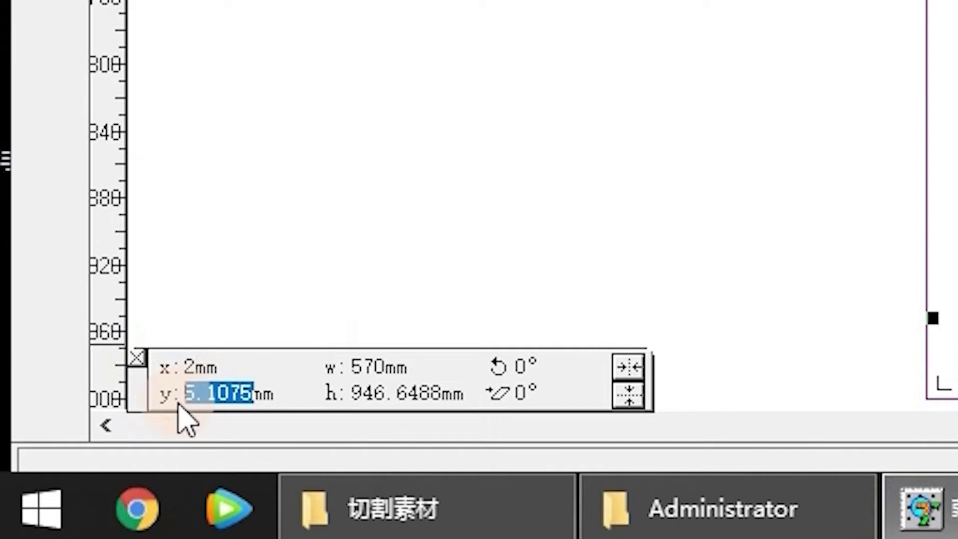
type("3")
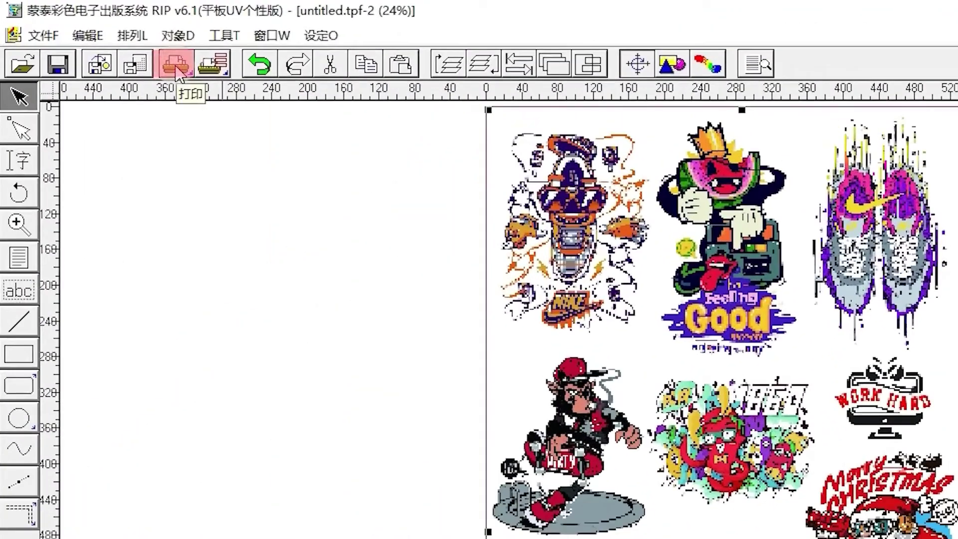
- Auto-set the YongLi 4c32 paper to 580 × 1000 mm and enable 印成镜像 mirror printing
left_click(175, 65)
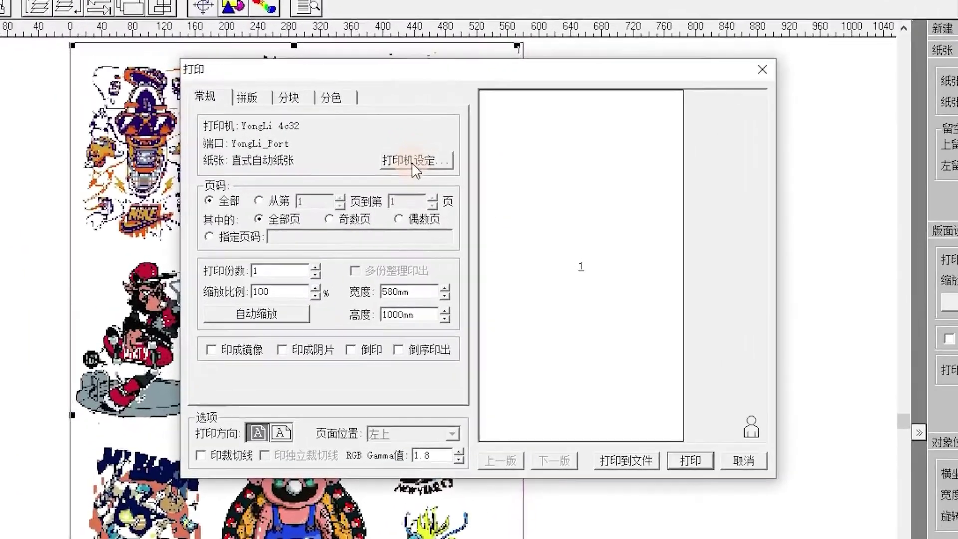
left_click(442, 125)
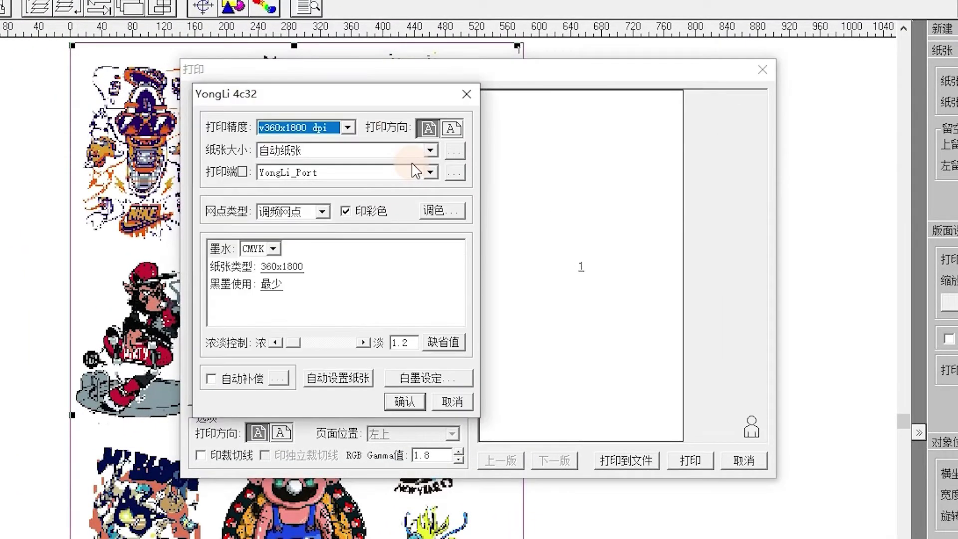
left_click(329, 384)
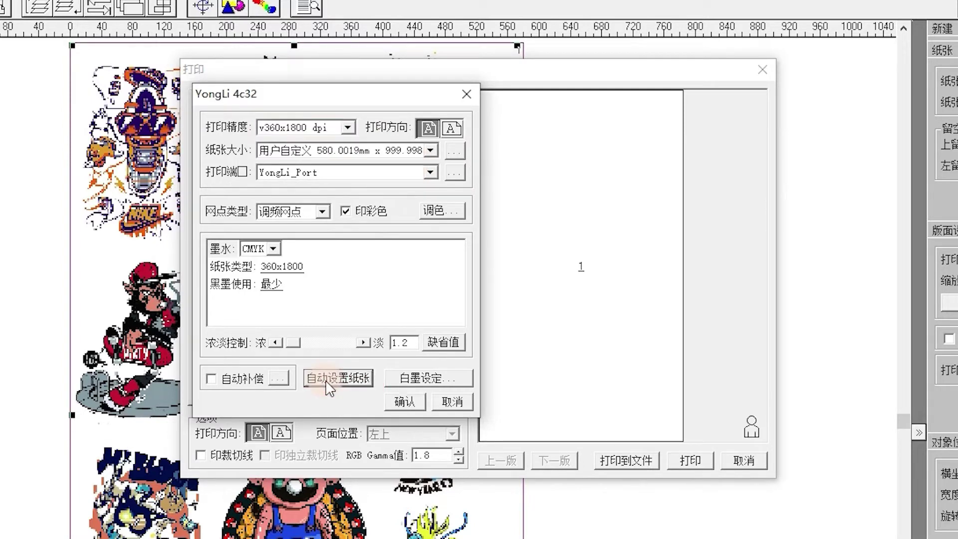
left_click(409, 404)
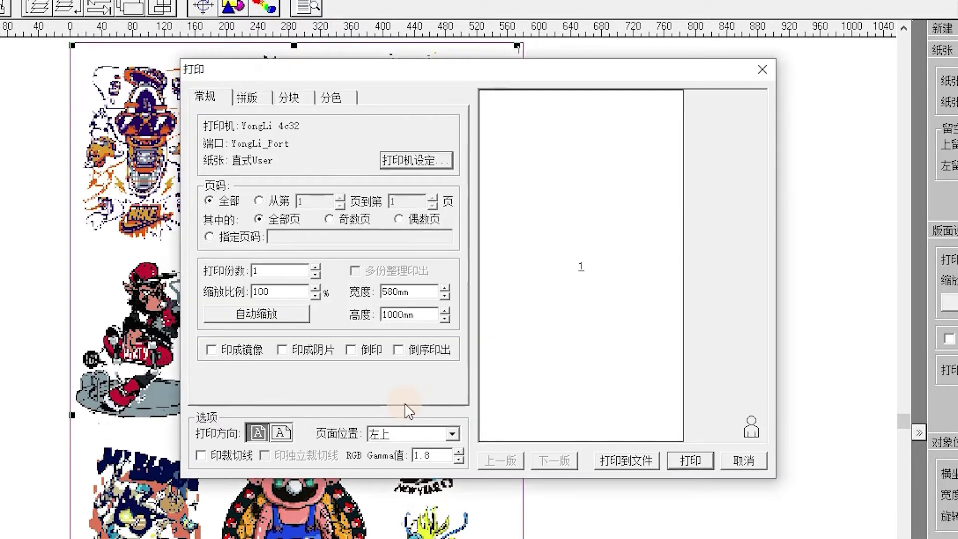
left_click(210, 351)
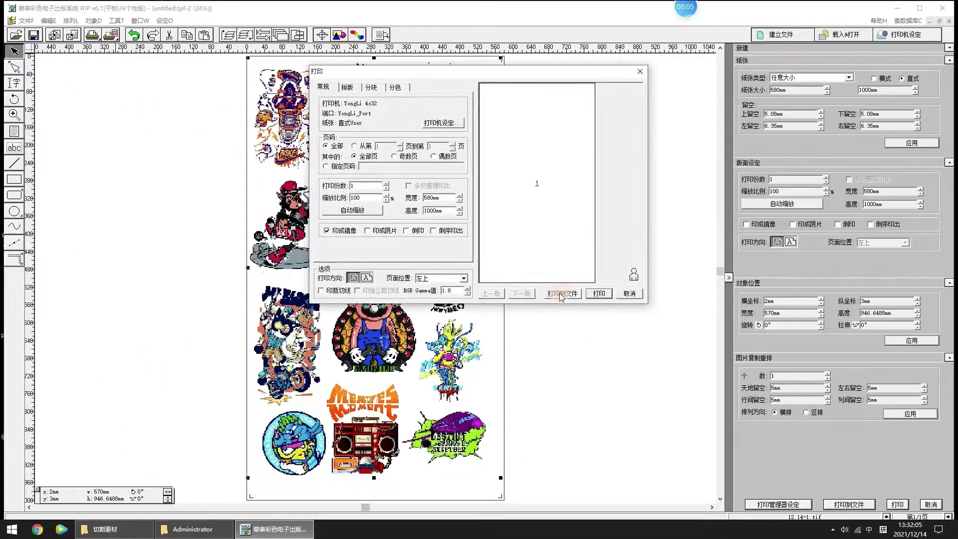
- Rip the mirrored sticker page to a PRN print file named '12.14-2'
left_click(622, 462)
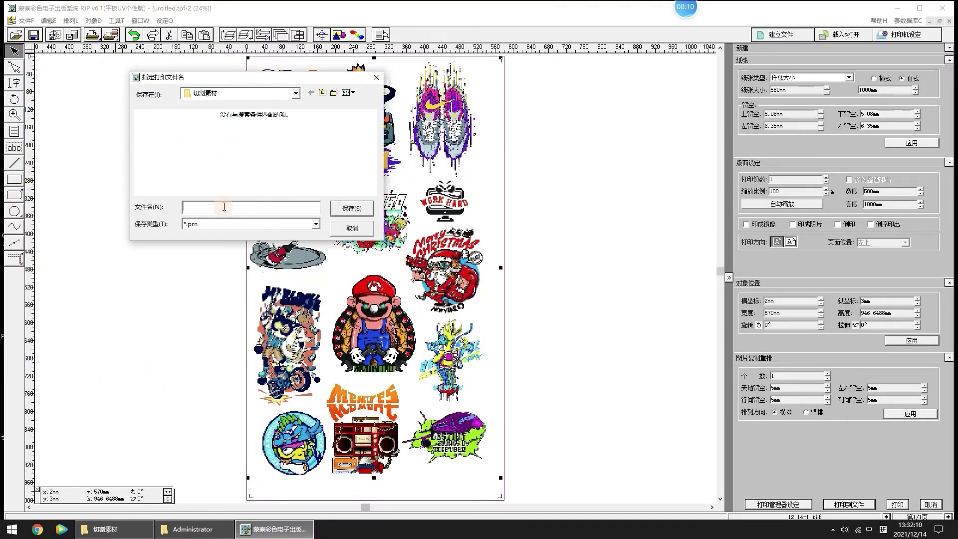
type("12.14-2")
left_click(352, 210)
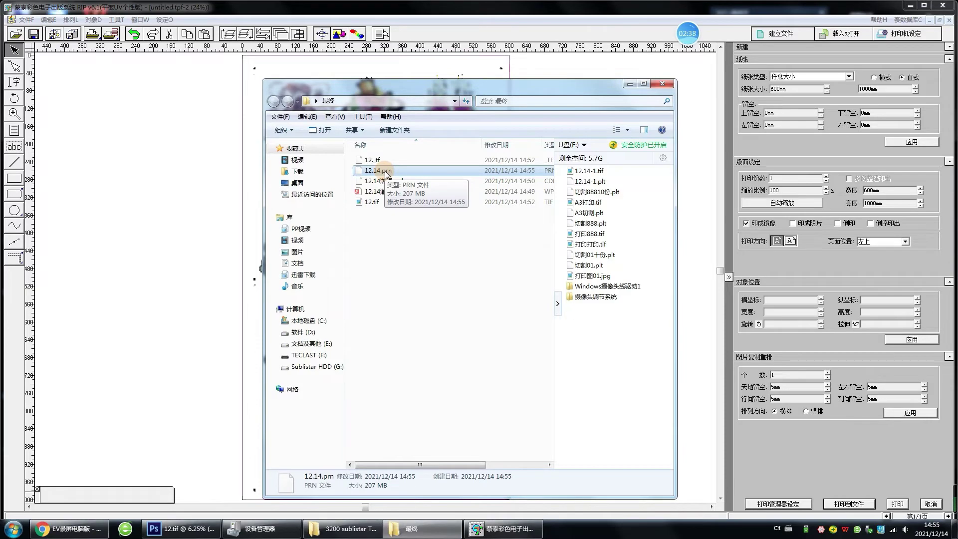
- Launch Sublistar Tool 3200 (3200_Tools_V103(10).exe) from the desktop
key("super+d")
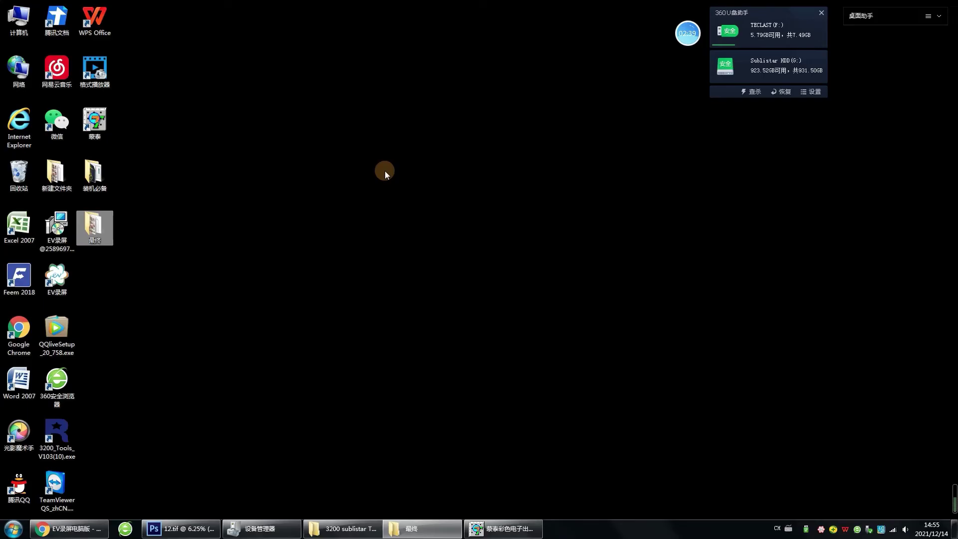
left_click(57, 431)
double_click(56, 430)
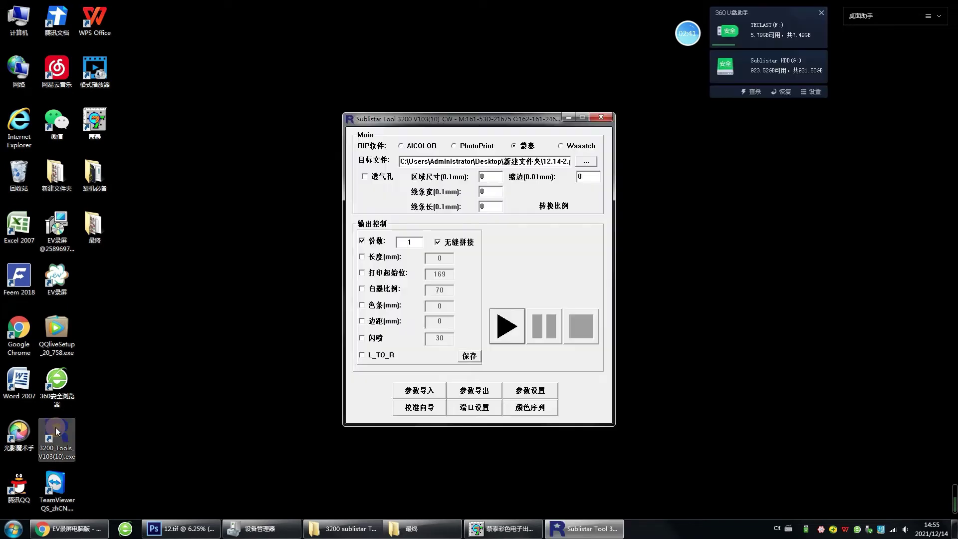
- Load 12.14.prn from the 最终 folder as the target file and start printing it
left_click(587, 164)
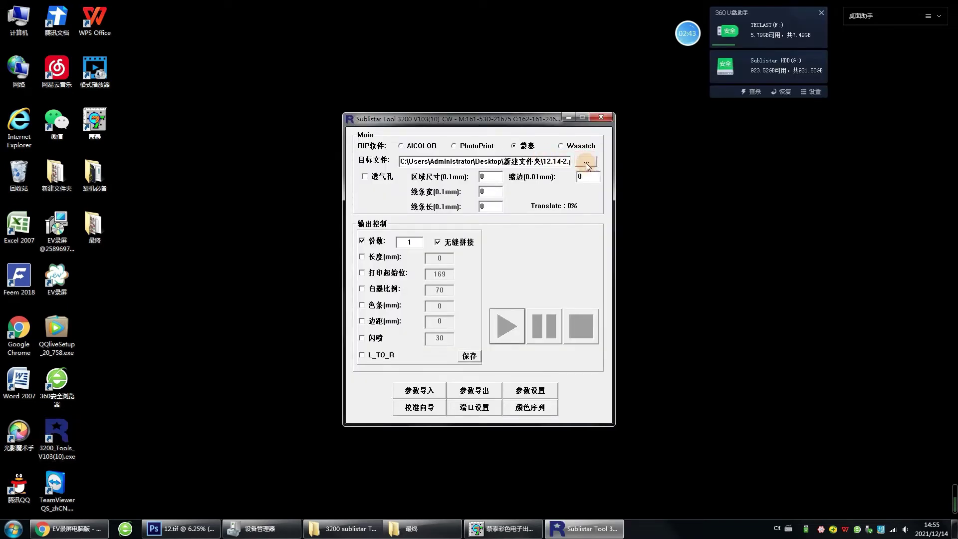
type("C:\\Users\\Administrator\\Desktop\\最终")
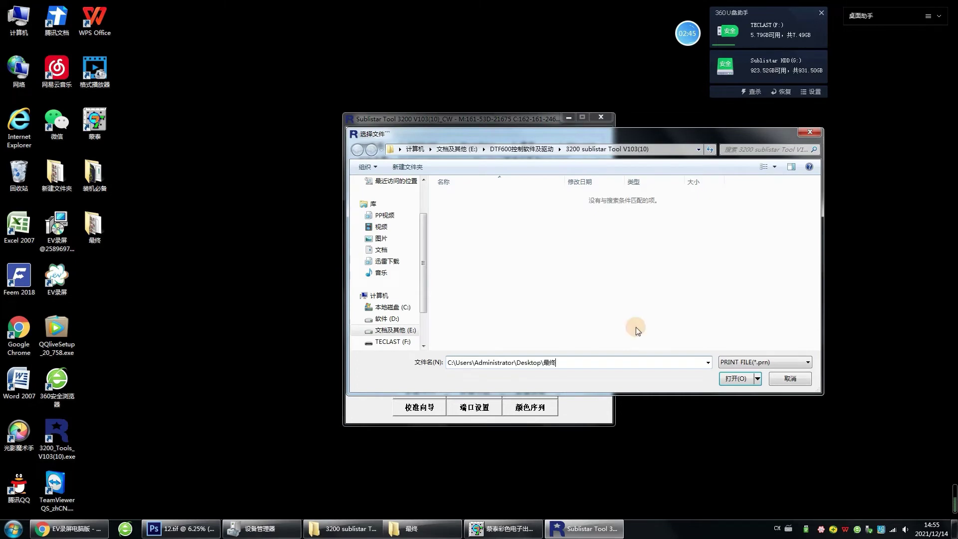
left_click(733, 378)
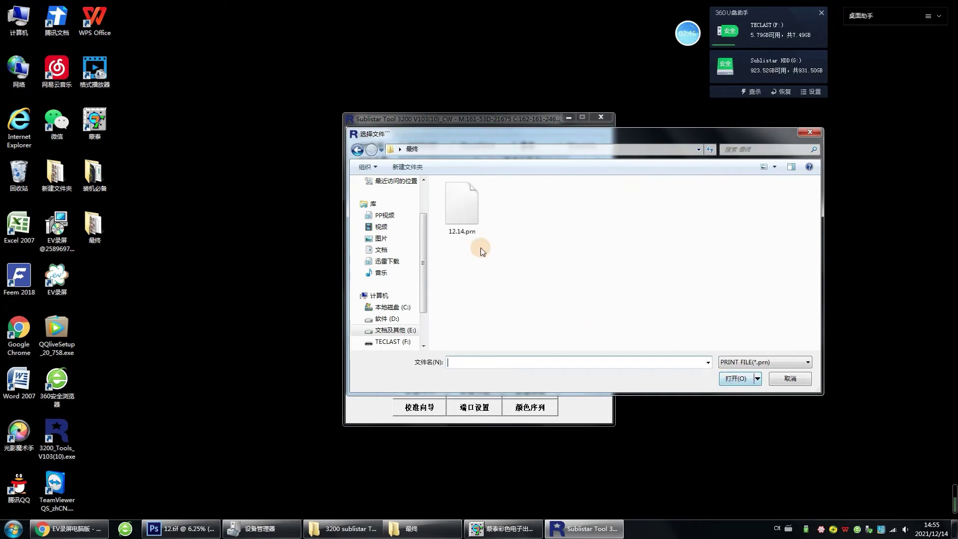
left_click(461, 205)
left_click(735, 379)
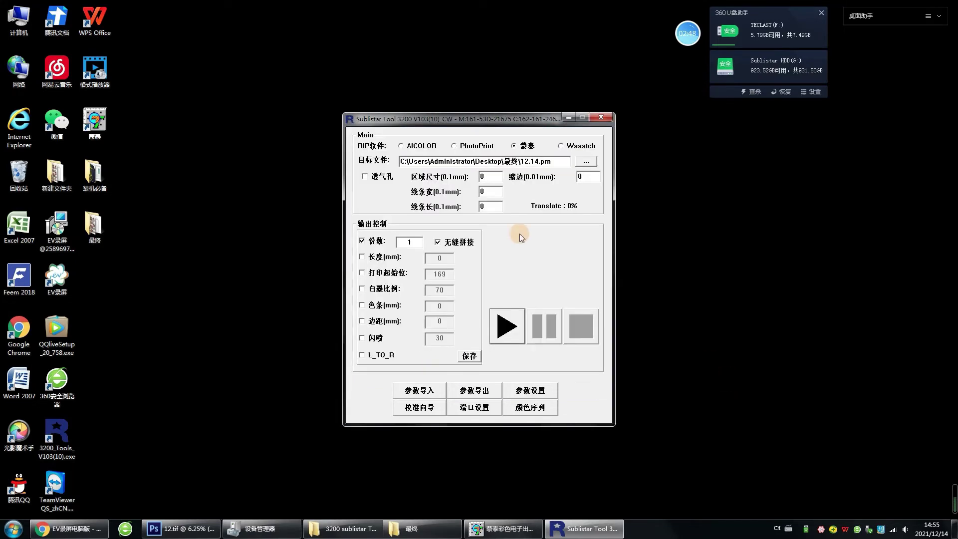
left_click(512, 334)
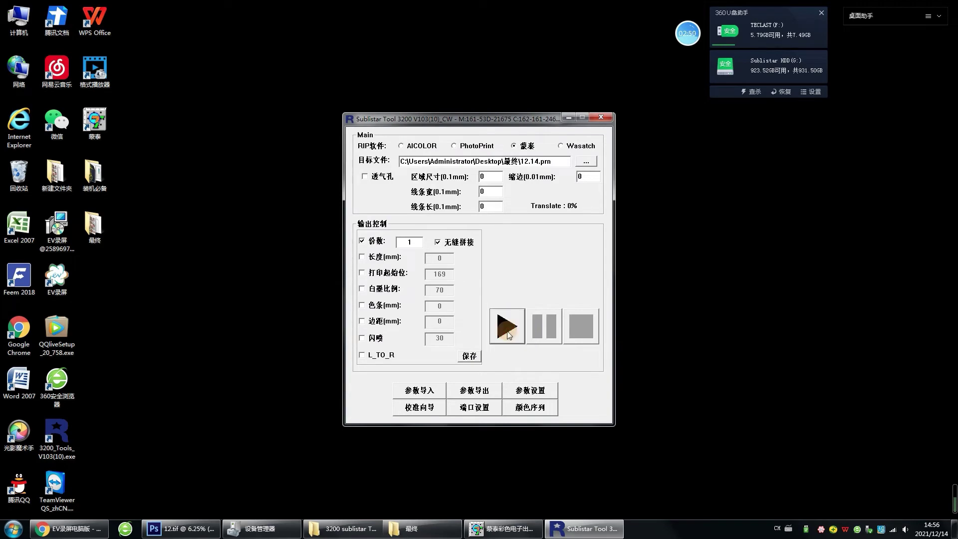